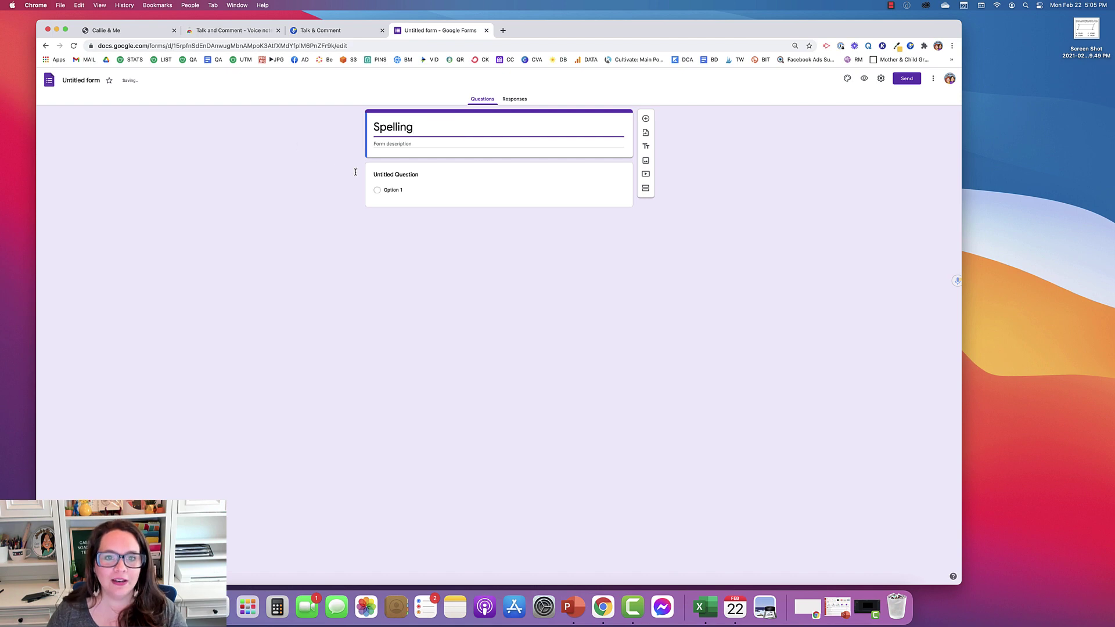
Step: Open the Spelling form's first untitled question for editing
click(390, 174)
Step: Record a Talk and Comment voice note for question 1, retrying once, and select its link
click(951, 285)
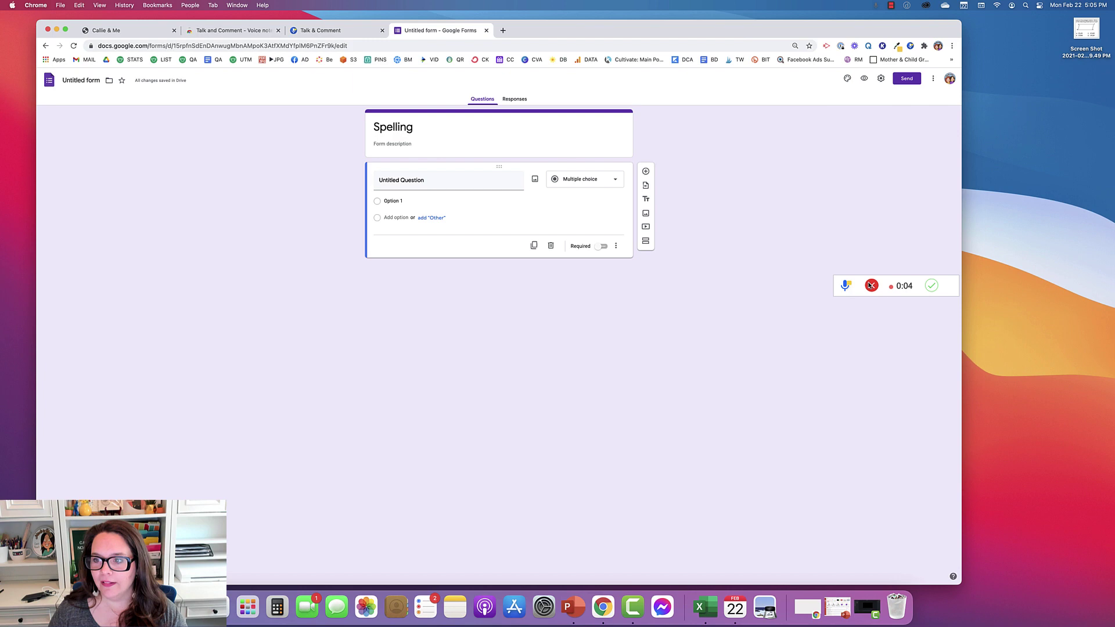
click(871, 287)
click(952, 284)
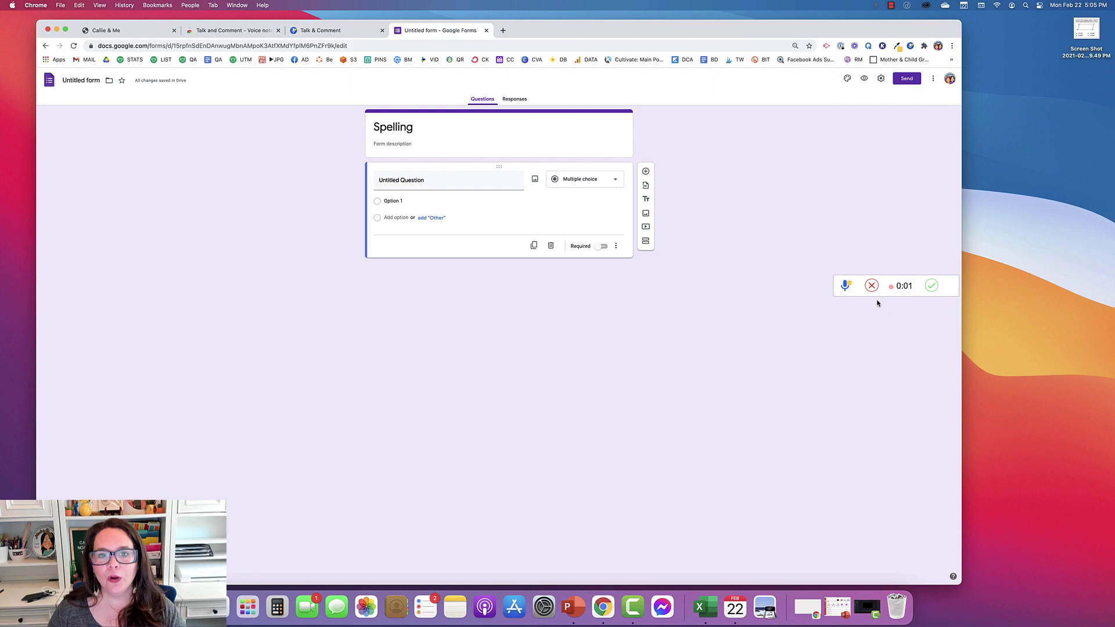
click(931, 287)
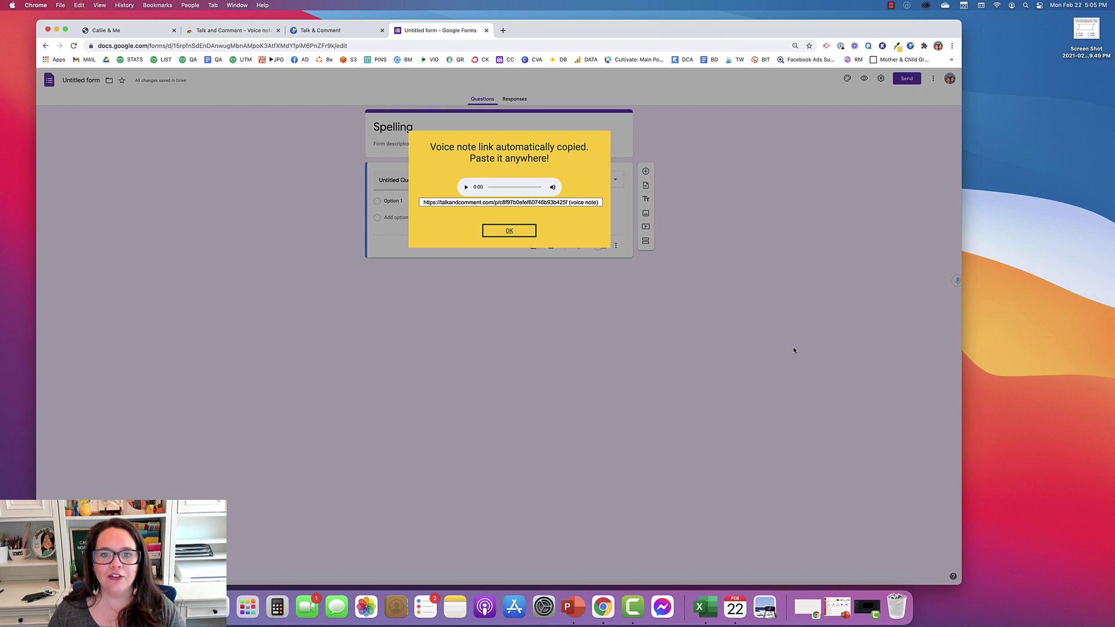
triple_click(518, 203)
key(super+c)
Step: Title question 1 with the pasted voice-note link plus '(Listen to the question.)' and make it Short answer
click(509, 231)
click(391, 181)
key(super+v)
drag(444, 192, 402, 190)
text((Listen to the question.))
click(579, 181)
click(587, 140)
Step: Preview the form, play question 1's voice note, and add a second question
click(863, 78)
click(402, 128)
click(440, 32)
click(645, 171)
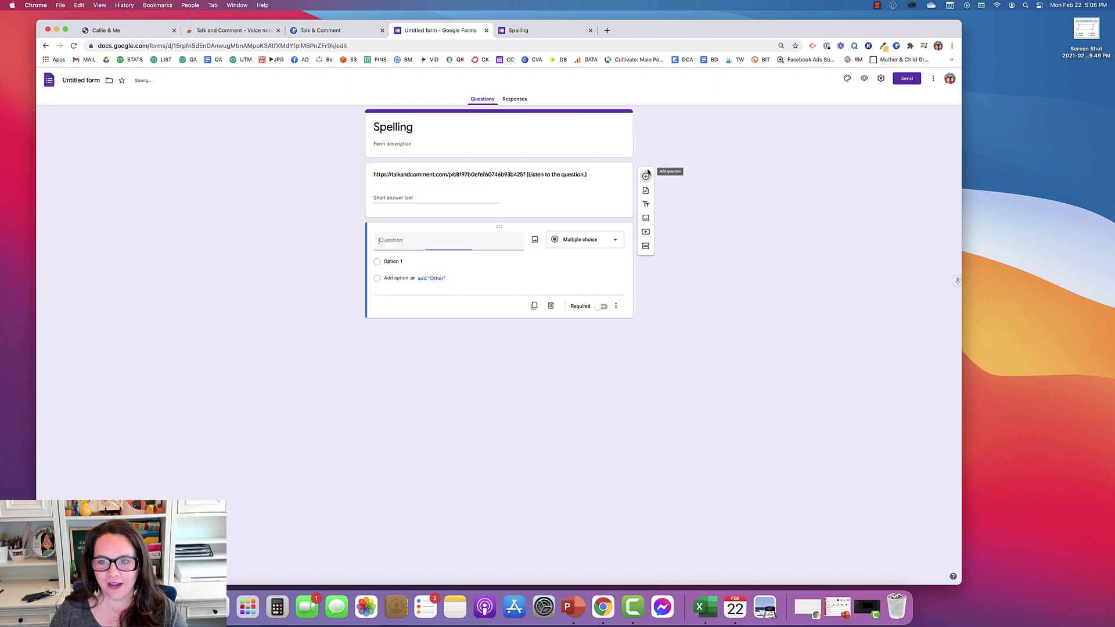
Step: Screenshot quiz question 1 with its polygon from the PDF and save it to the Desktop
click(130, 32)
drag(407, 238, 564, 361)
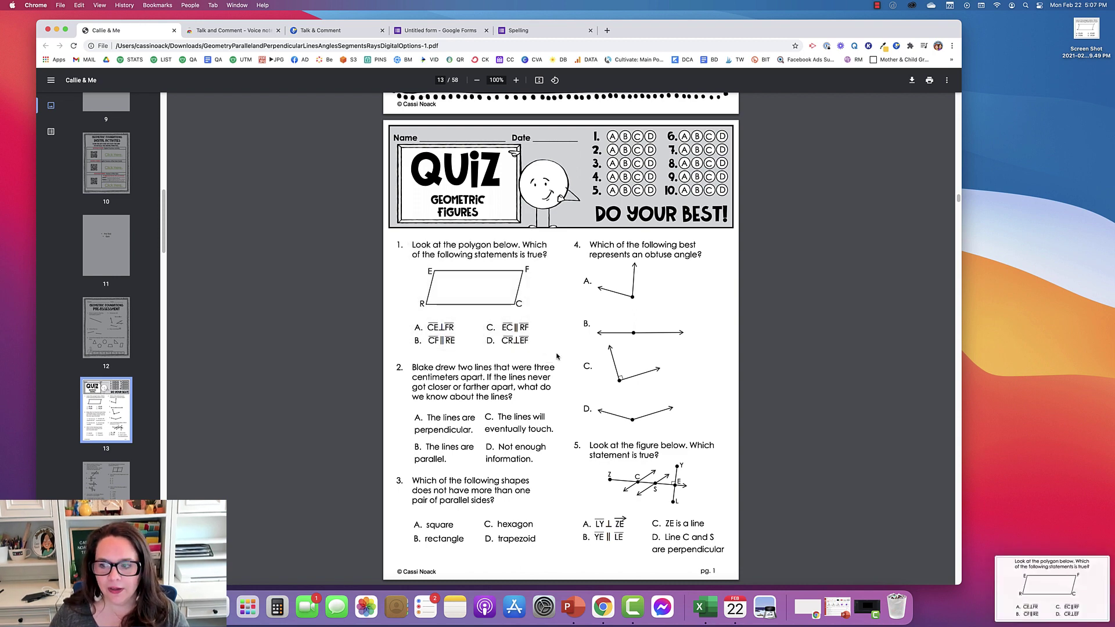
right_click(1036, 608)
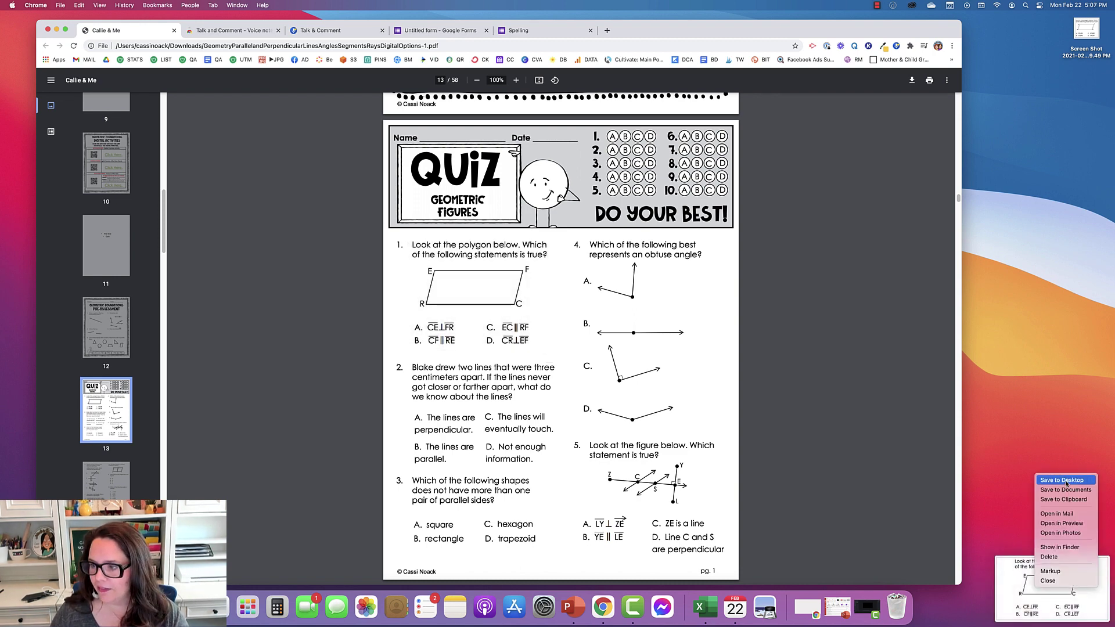
click(1043, 476)
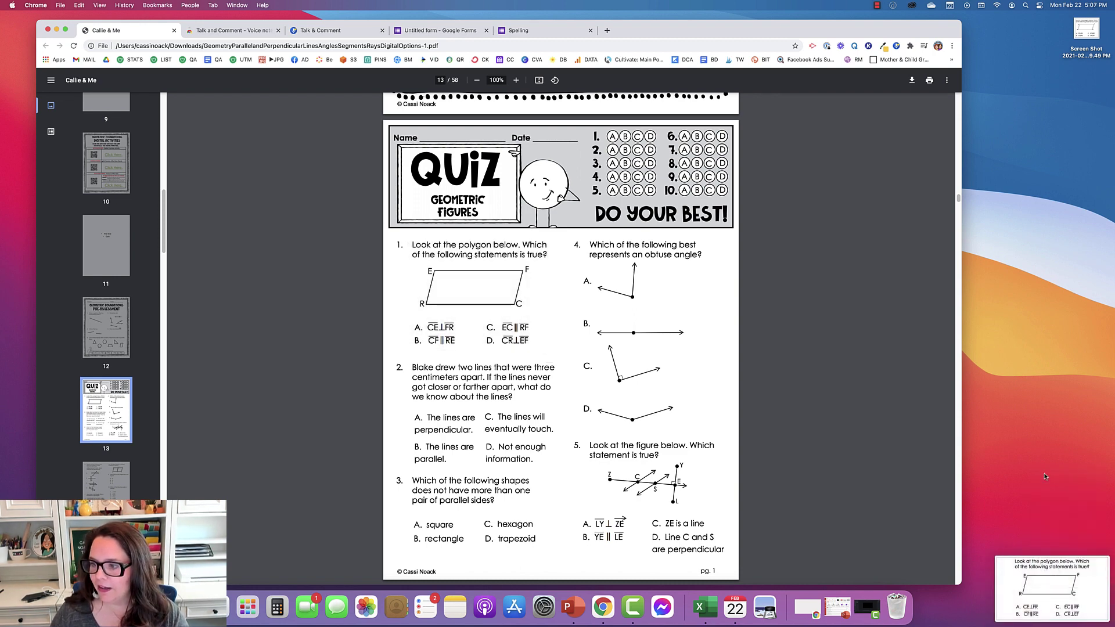
Step: Title question 2 '2.' and insert the Desktop polygon screenshot as its image
click(424, 31)
text(2.)
click(534, 240)
click(498, 370)
click(427, 274)
click(633, 376)
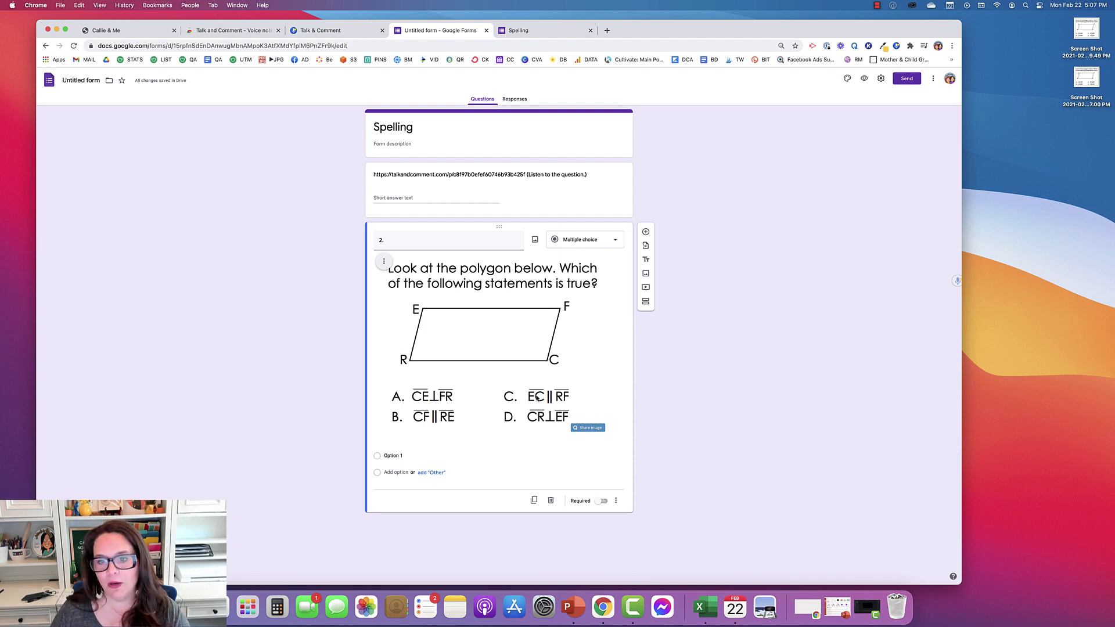
Step: Record a voice note for question 2, retrying once, and copy its link
click(436, 241)
click(954, 283)
click(871, 285)
click(920, 283)
click(931, 286)
click(533, 203)
key(super+c)
click(509, 231)
Step: Paste the link after '2.' and replace '(voice note)' with '(Click here to read the question.)'
click(422, 244)
key(super+v)
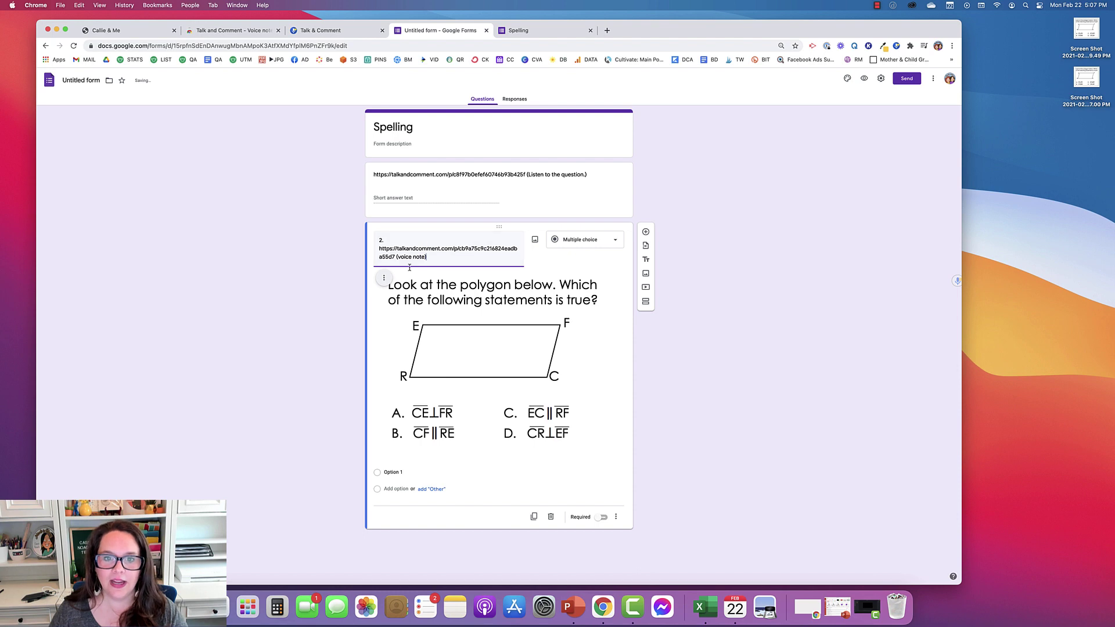
drag(429, 258, 396, 261)
text((Click here to read the q)
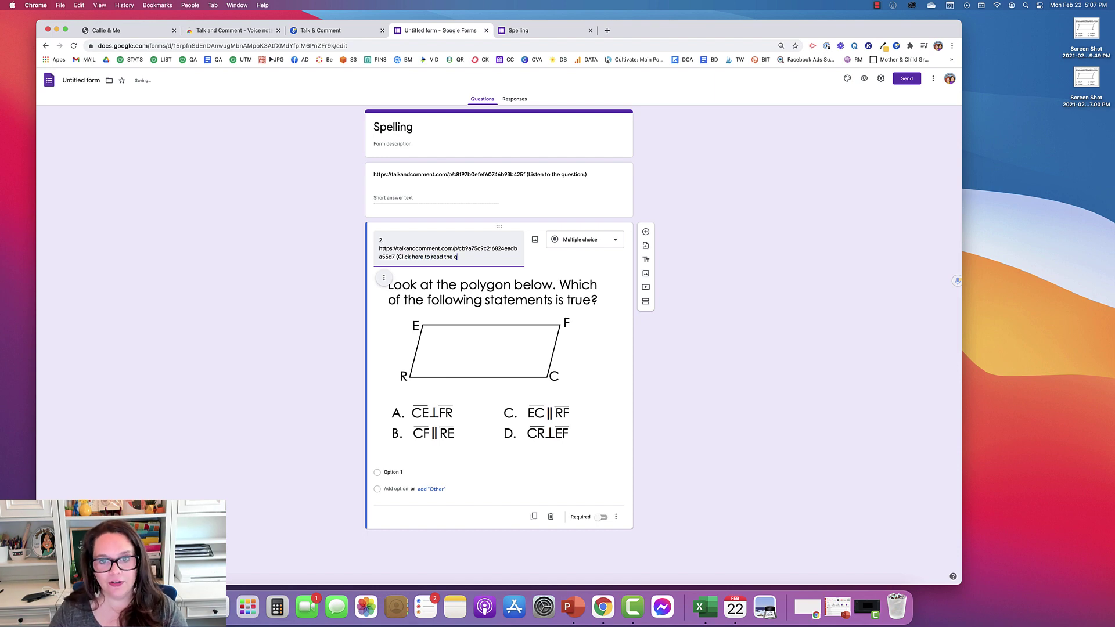
text(uestion.))
Step: Rename Option 1 to A and add answer choices B, C and D
click(392, 472)
text(A)
click(410, 473)
Step: Record a voice note for choice A and paste its link after 'A'
click(950, 281)
click(924, 285)
click(481, 203)
triple_click(480, 202)
key(super+c)
click(506, 230)
click(409, 470)
text(A)
key(super+v)
click(647, 514)
Step: Reload the live Spelling form and play choice A's voice note
click(534, 31)
click(70, 46)
click(412, 398)
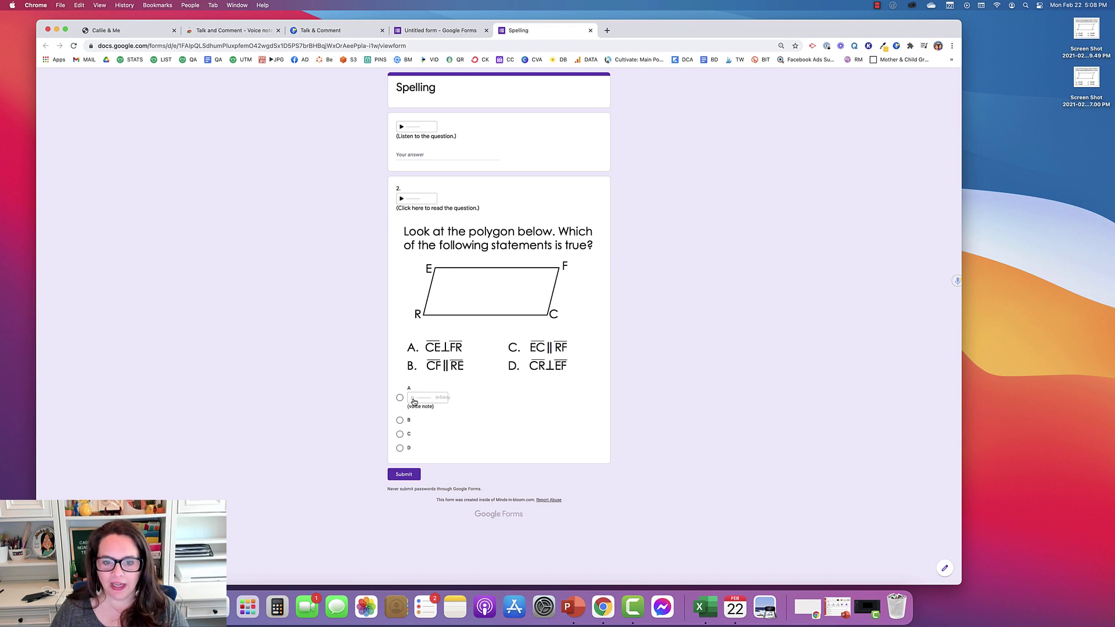
Step: Uninstall Talk and Comment via its toolbar icon's Remove from Chrome option, confirming removal
right_click(895, 47)
click(922, 100)
click(880, 107)
Step: Reload the Spelling form without the extension and confirm the first question's talkandcomment.com voice note plays
click(73, 46)
click(433, 126)
click(445, 143)
click(590, 30)
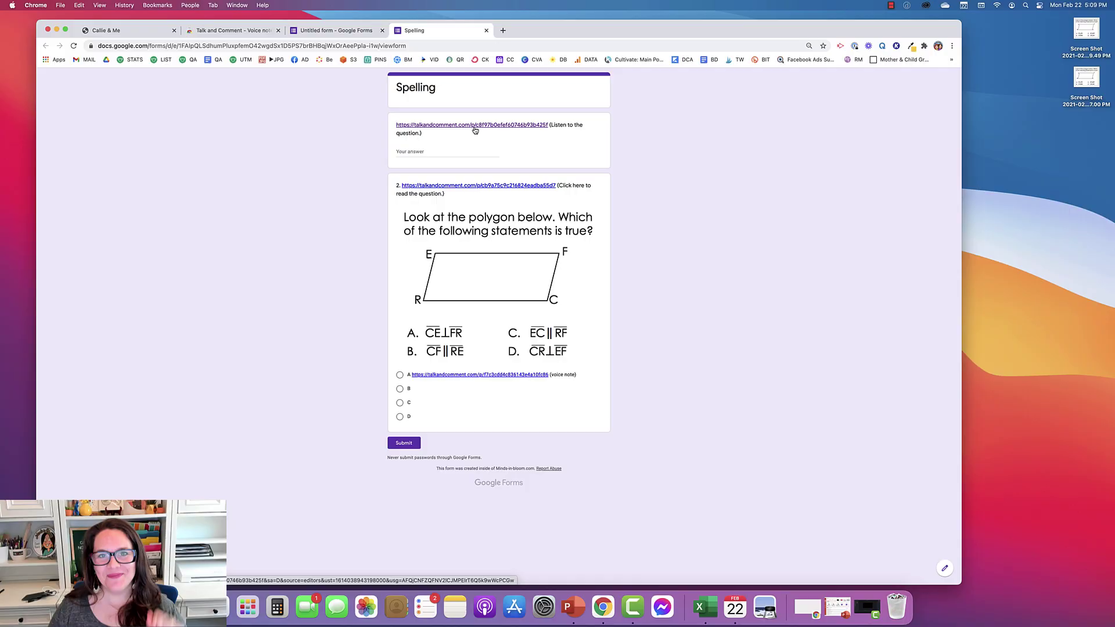